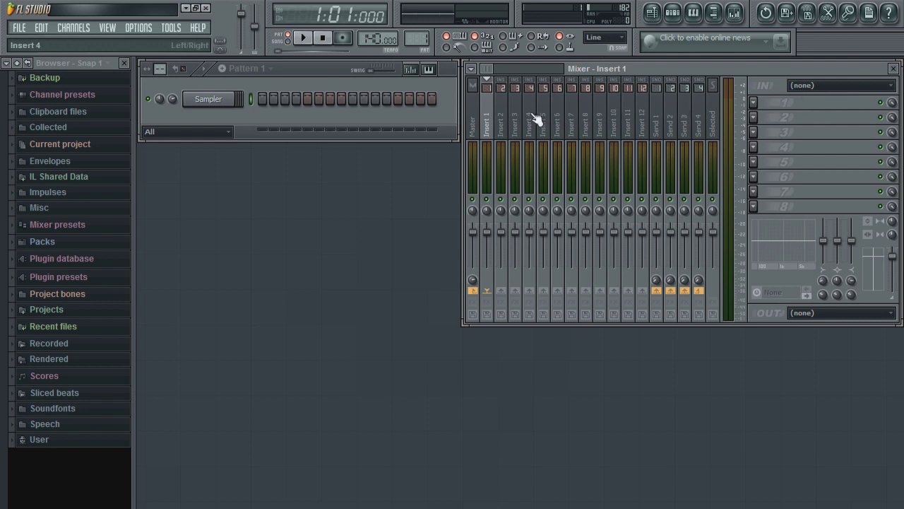
Step: Select mixer Insert 1 and load Newtone into its first effect slot with its editor open
{"action": "left_click", "coordinate": [502, 126]}
{"action": "left_click", "coordinate": [515, 133]}
{"action": "left_click", "coordinate": [529, 135]}
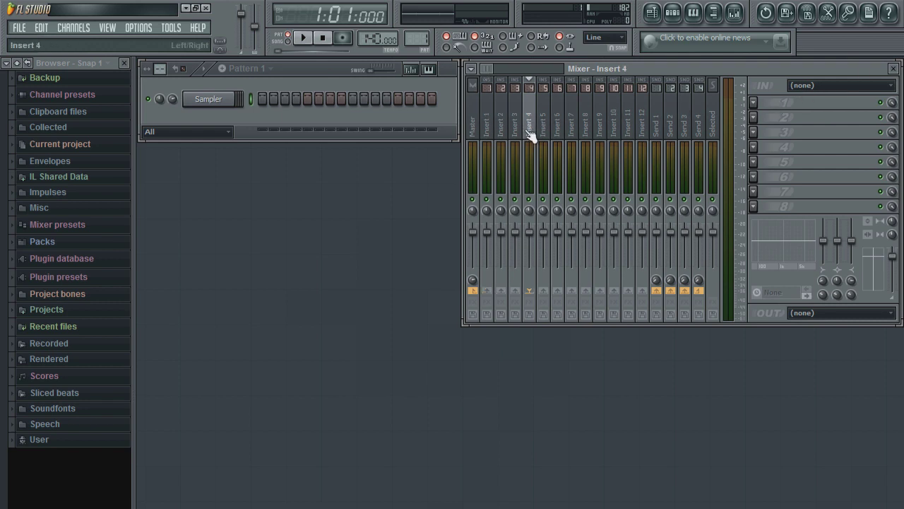
{"action": "left_click", "coordinate": [544, 137]}
{"action": "left_click", "coordinate": [559, 140]}
{"action": "left_click", "coordinate": [488, 132]}
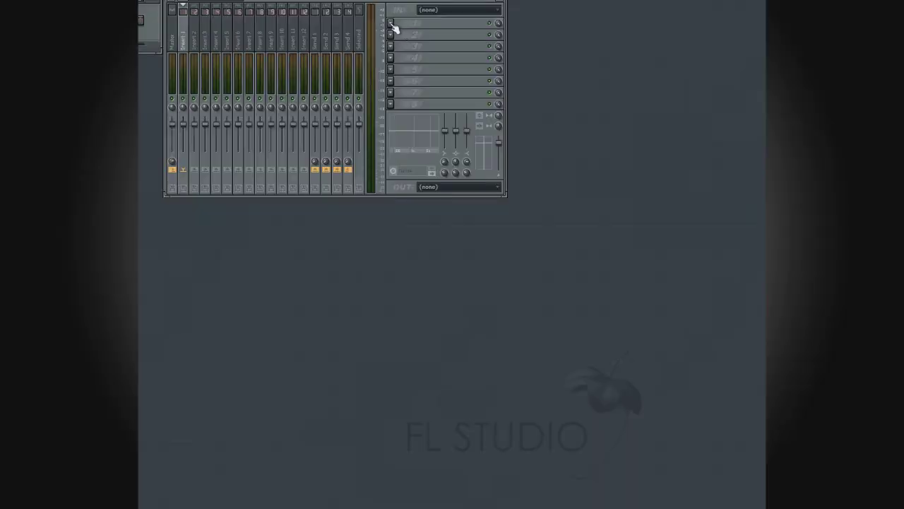
{"action": "left_click", "coordinate": [392, 25]}
{"action": "mouse_move", "coordinate": [415, 35]}
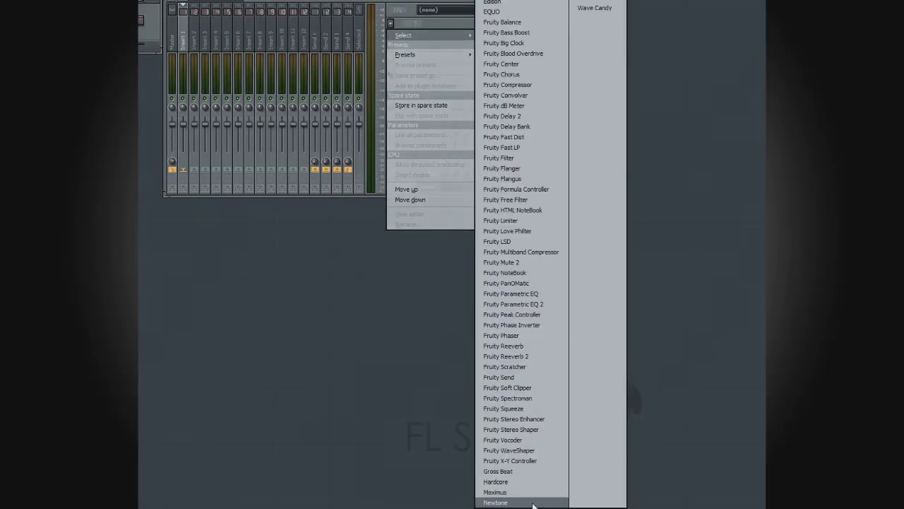
{"action": "left_click", "coordinate": [509, 501]}
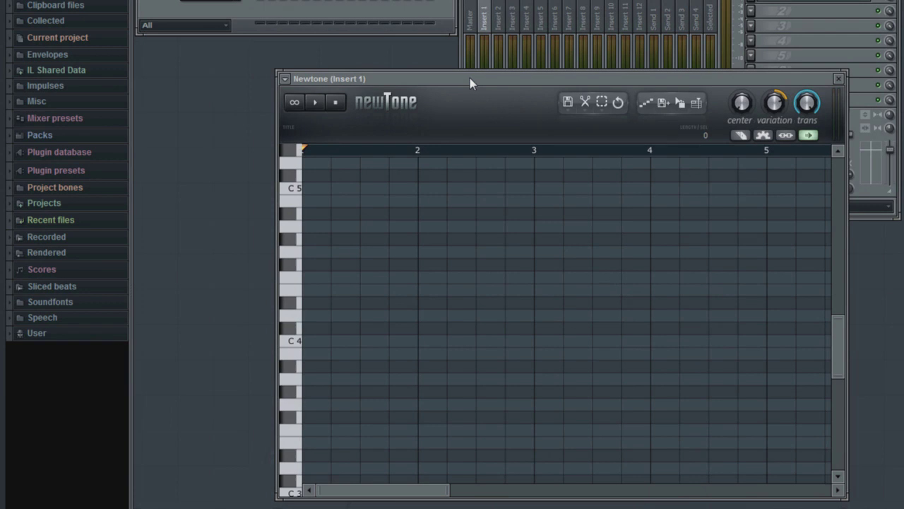
Step: Open Packs > Vocals in the Browser and preview FLS_Aah yea 001 and FLS_Alright 001
{"action": "left_click", "coordinate": [14, 136]}
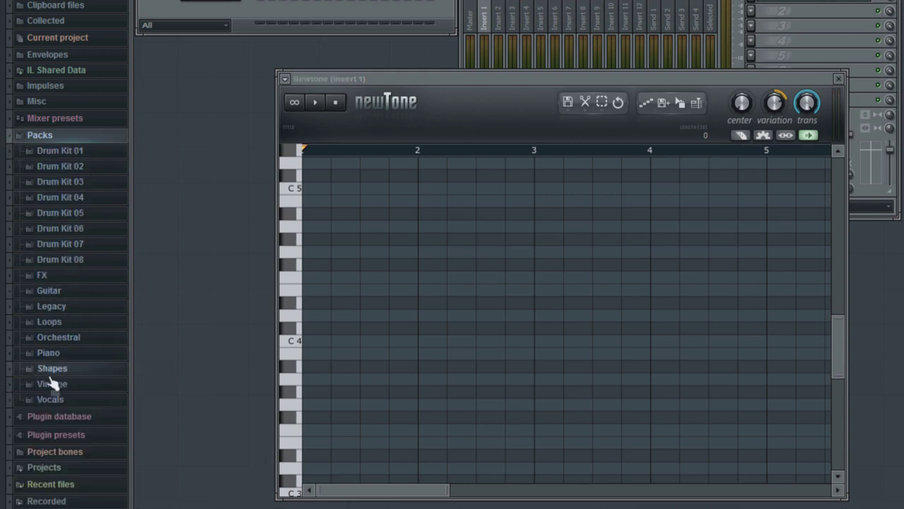
{"action": "left_click", "coordinate": [14, 400]}
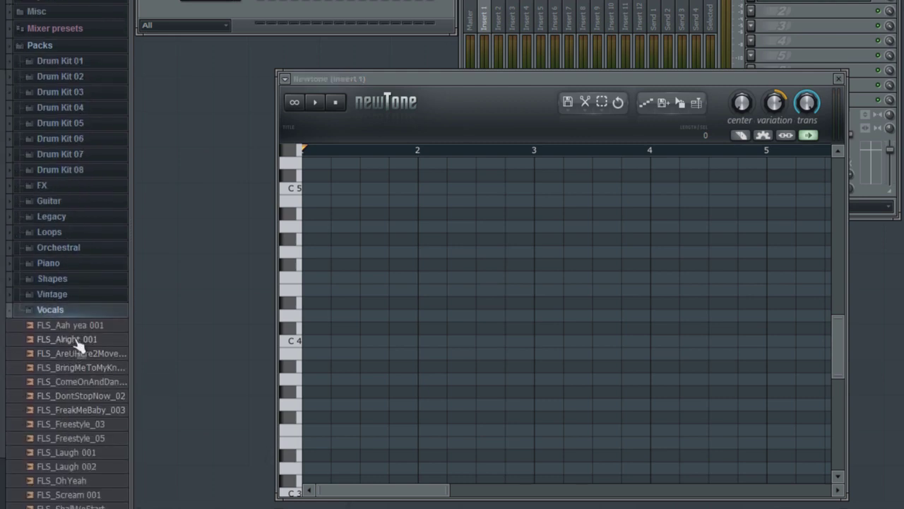
{"action": "left_click", "coordinate": [110, 329]}
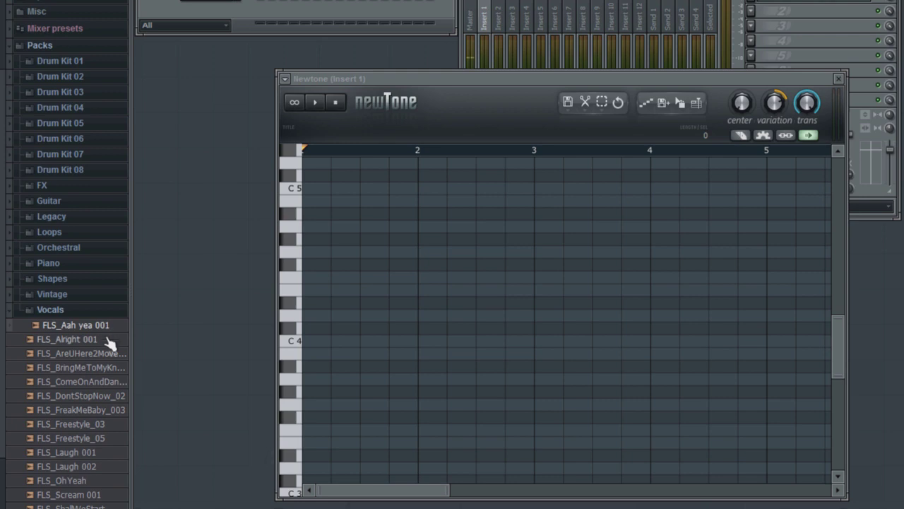
{"action": "left_click", "coordinate": [106, 339]}
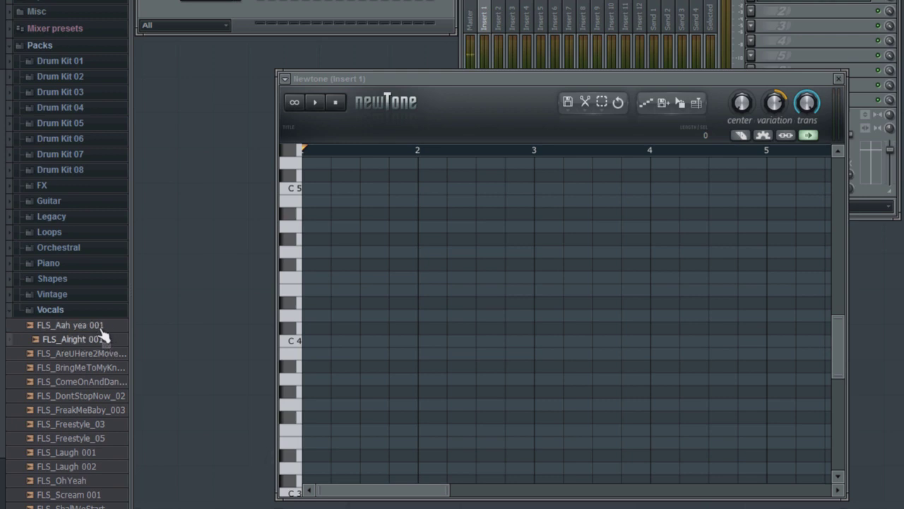
Step: Drag FLS_Aah yea 001 into NewTone and zoom in on its detected notes
{"action": "left_click_drag", "start_coordinate": [103, 326], "coordinate": [519, 294]}
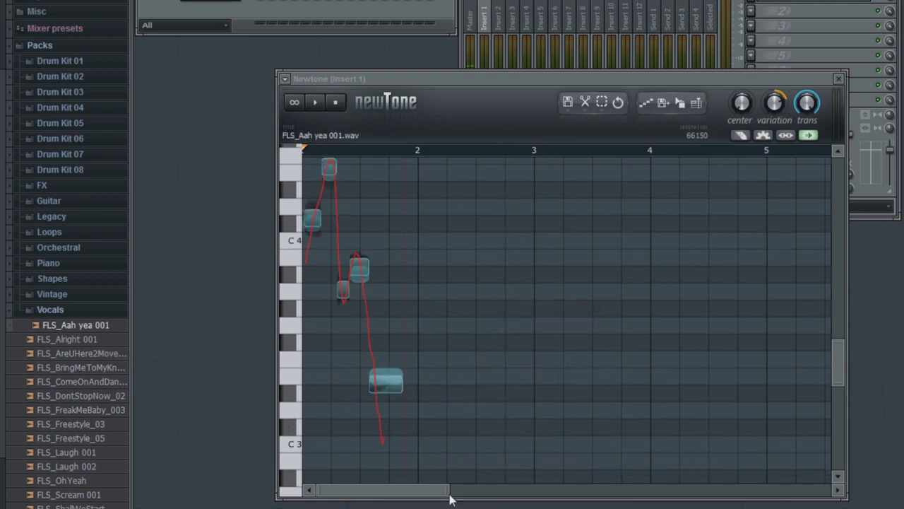
{"action": "left_click_drag", "start_coordinate": [449, 490], "coordinate": [369, 487]}
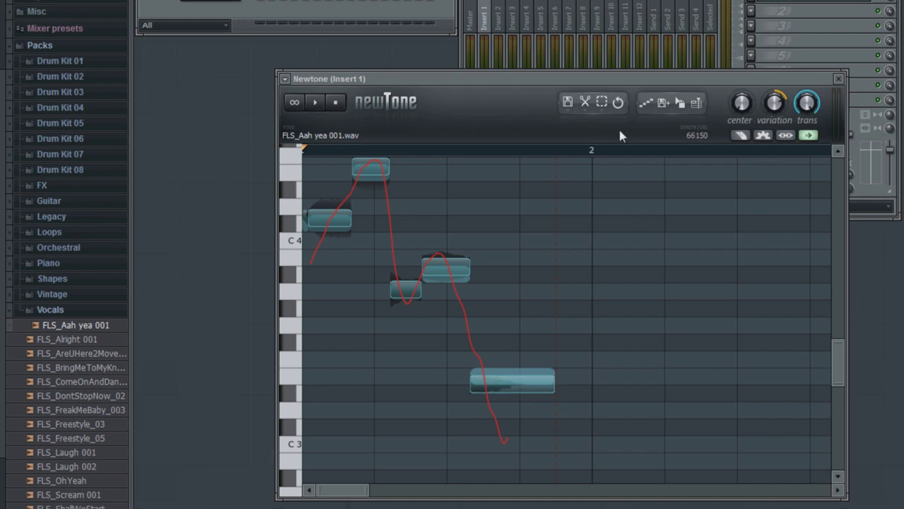
{"action": "left_click", "coordinate": [568, 102]}
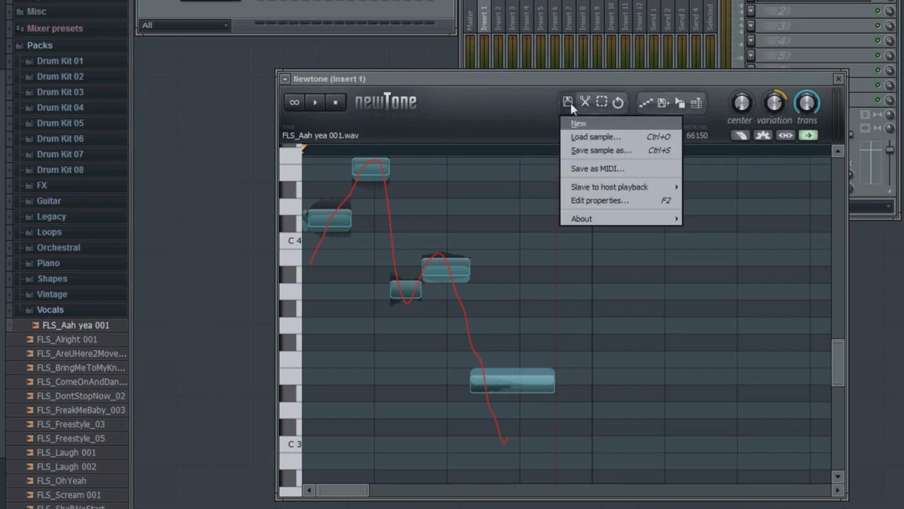
{"action": "left_click", "coordinate": [610, 138]}
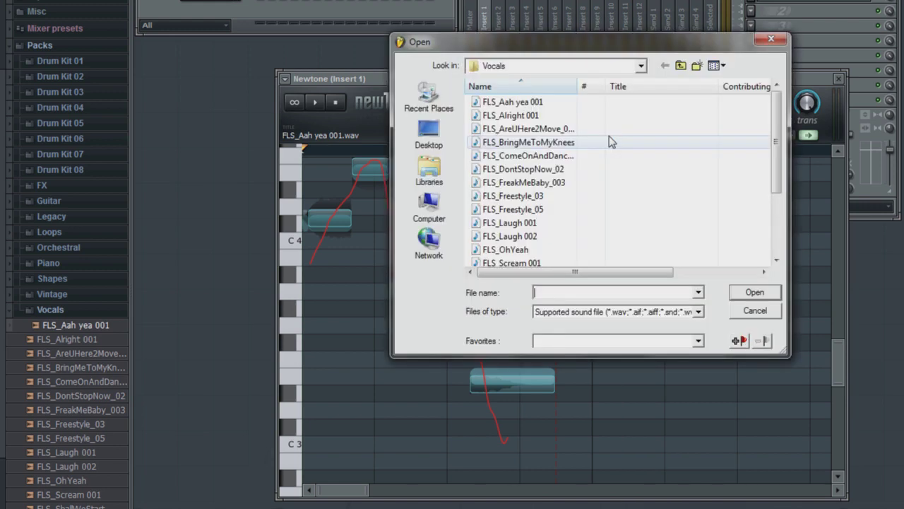
{"action": "left_click", "coordinate": [515, 103]}
{"action": "double_click", "coordinate": [516, 104]}
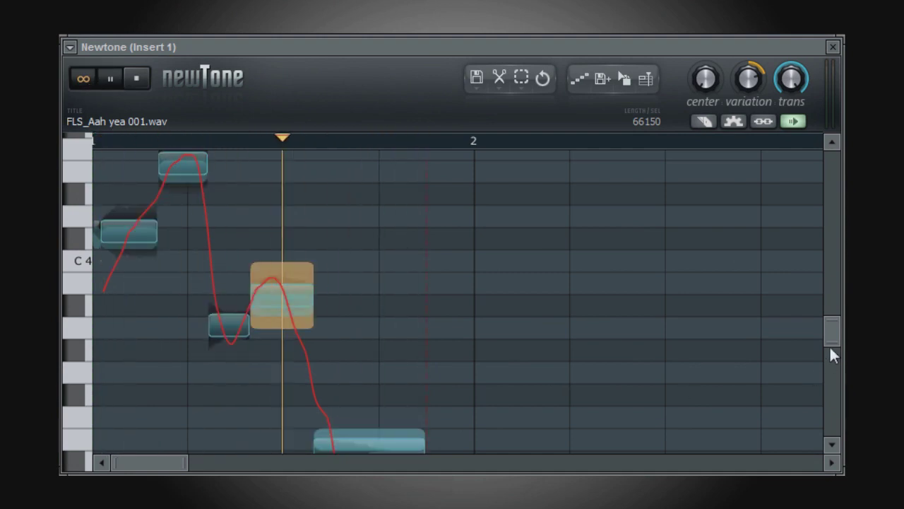
Step: Turn up NewTone's Center knob, nudge a vocal note earlier, and send the vocal to the Sampler channel
{"action": "scroll", "coordinate": [830, 353], "scroll_direction": "down", "scroll_amount": 2}
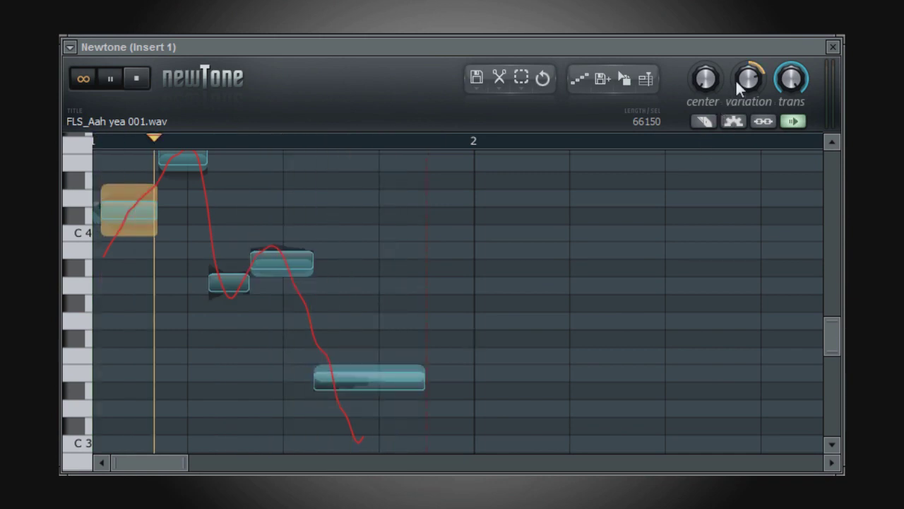
{"action": "left_click_drag", "start_coordinate": [698, 80], "coordinate": [689, 50]}
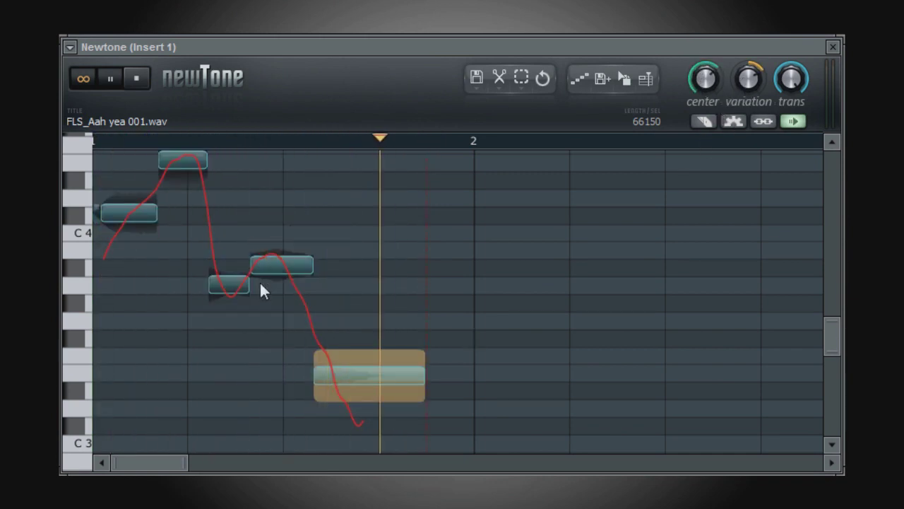
{"action": "left_click_drag", "start_coordinate": [269, 257], "coordinate": [272, 231]}
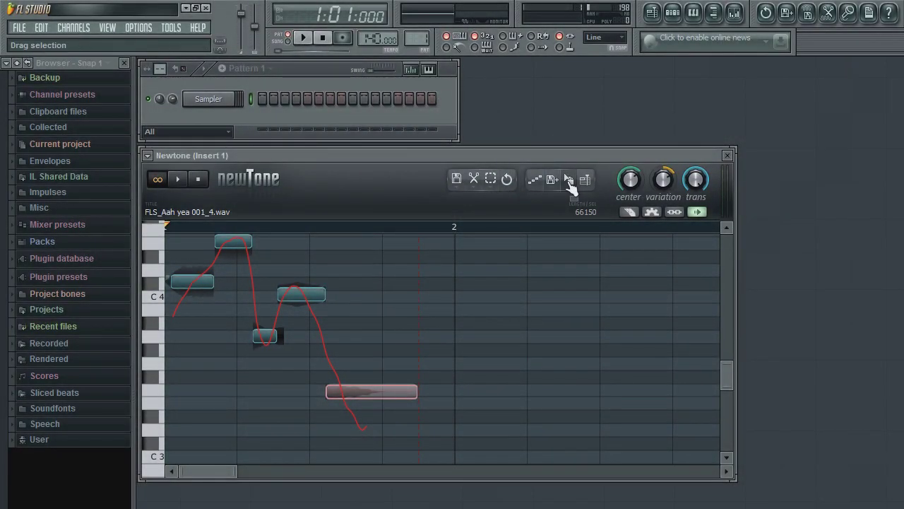
{"action": "left_click_drag", "start_coordinate": [569, 178], "coordinate": [200, 101]}
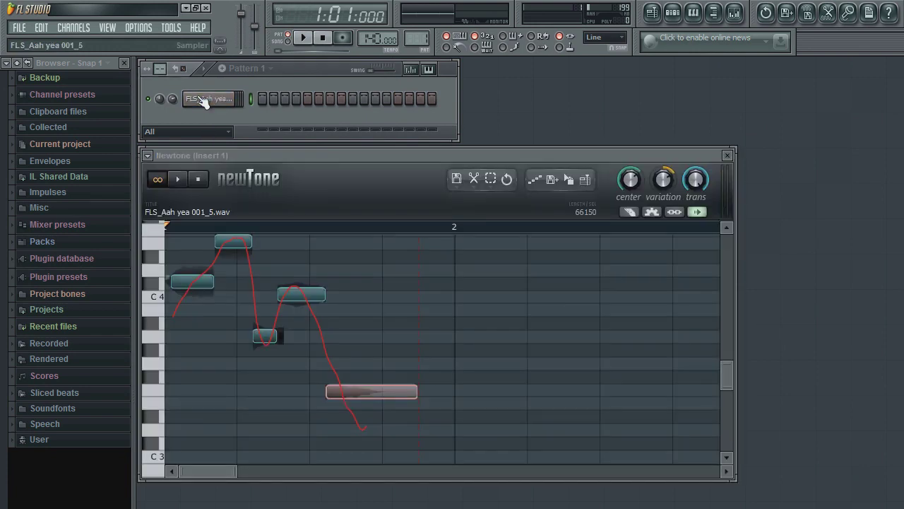
Step: Open the new vocal channel's sample properties and audition the pitch-edited vocal twice
{"action": "left_click", "coordinate": [203, 102]}
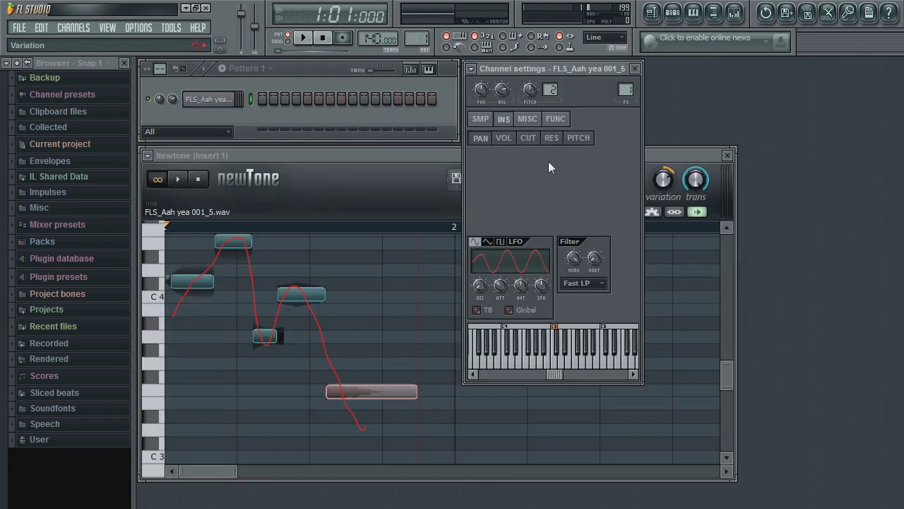
{"action": "left_click", "coordinate": [481, 119]}
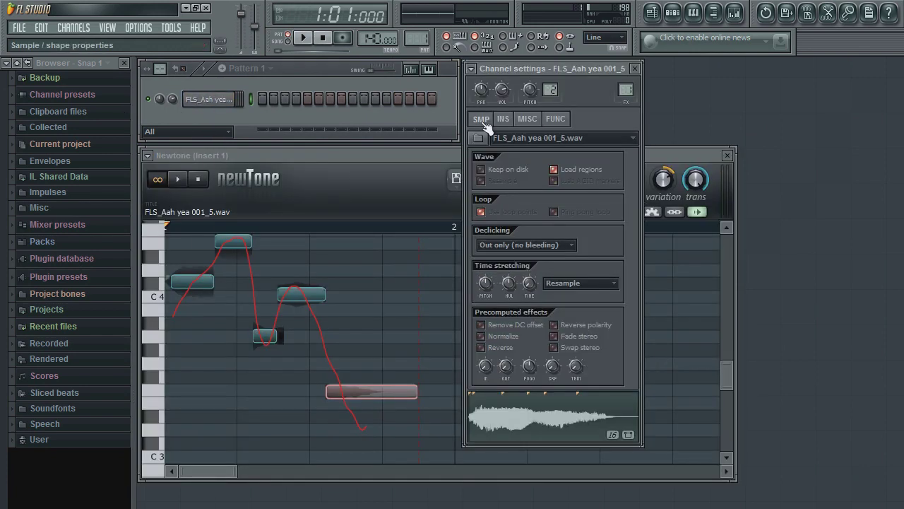
{"action": "left_click", "coordinate": [490, 424]}
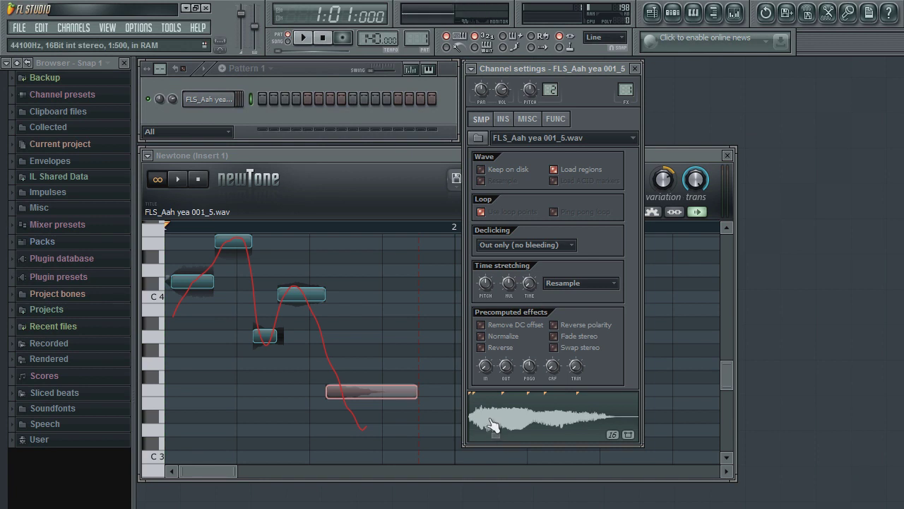
{"action": "left_click", "coordinate": [494, 426]}
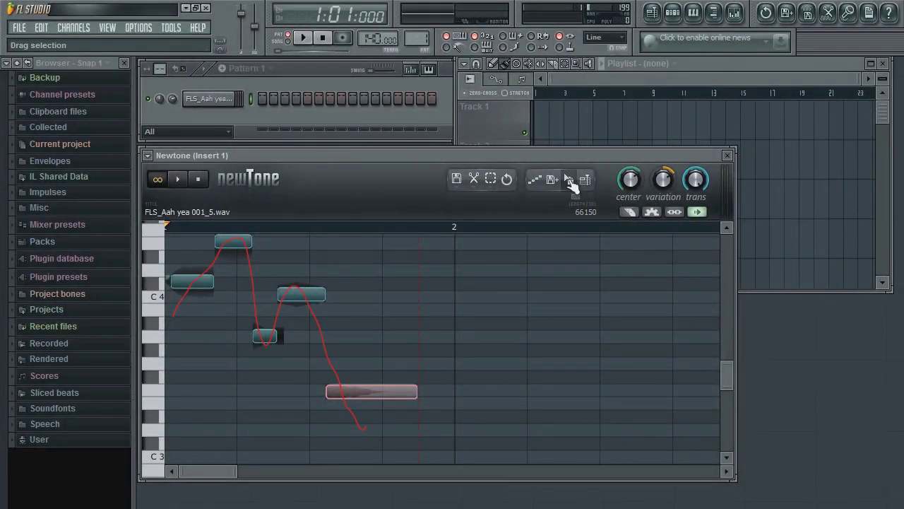
{"action": "left_click_drag", "start_coordinate": [585, 178], "coordinate": [613, 147]}
Step: Drop the edited vocal onto Playlist Track 1 as FLS_Aah yea 001_6 and play the song
{"action": "left_click_drag", "start_coordinate": [537, 122], "coordinate": [536, 118]}
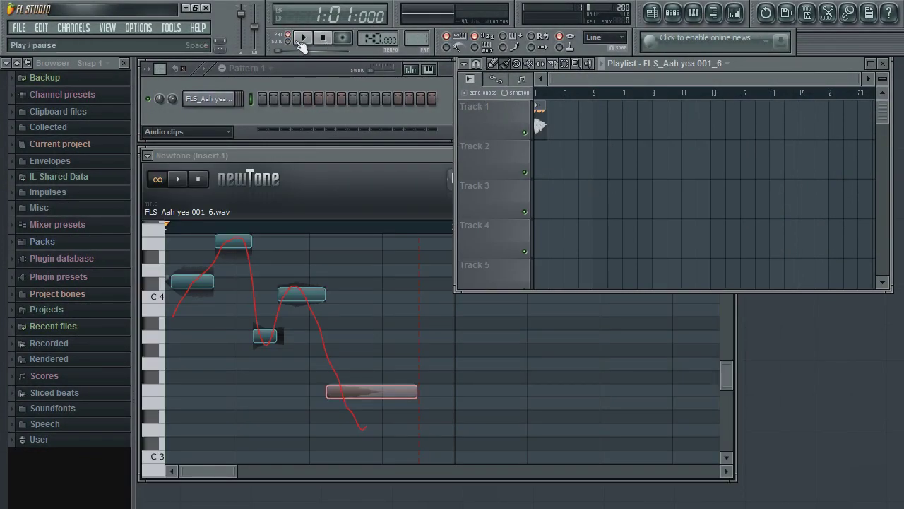
{"action": "left_click", "coordinate": [278, 155]}
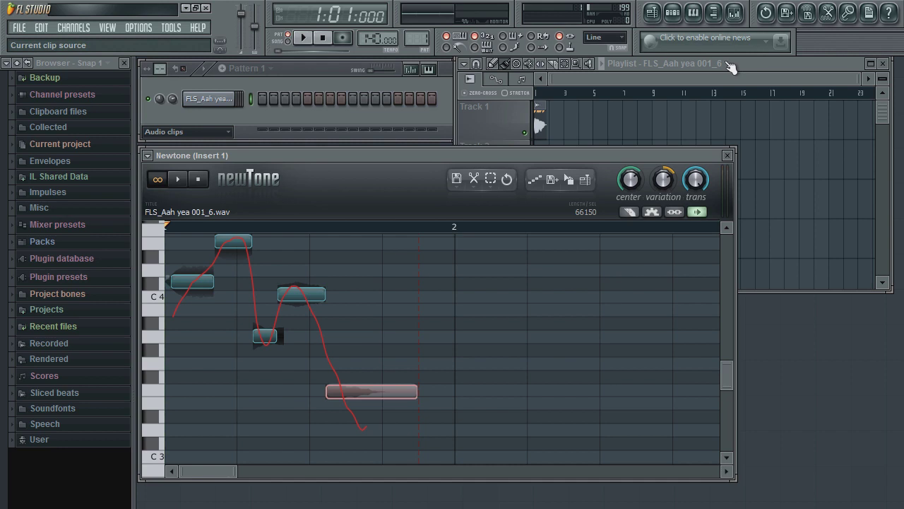
{"action": "left_click", "coordinate": [302, 37]}
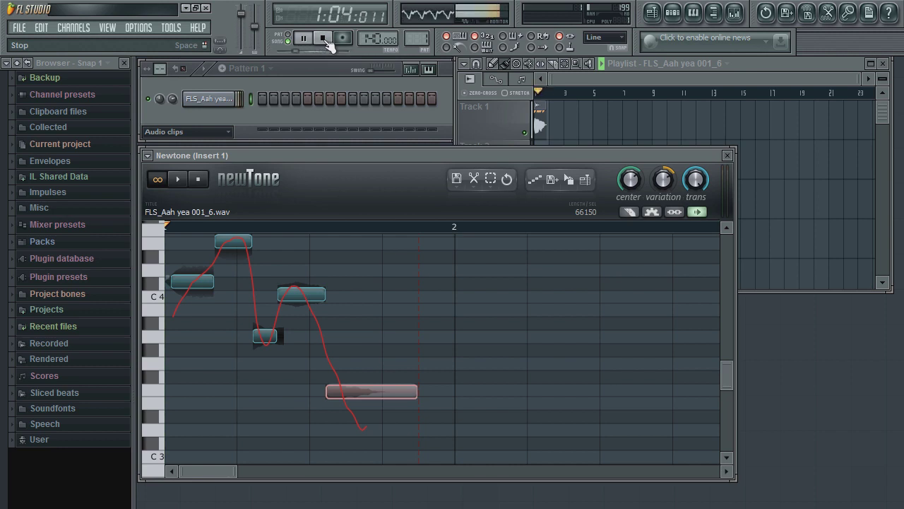
Step: Stop the song, drag NewTone's second note much lower, and preview the result
{"action": "left_click", "coordinate": [326, 40]}
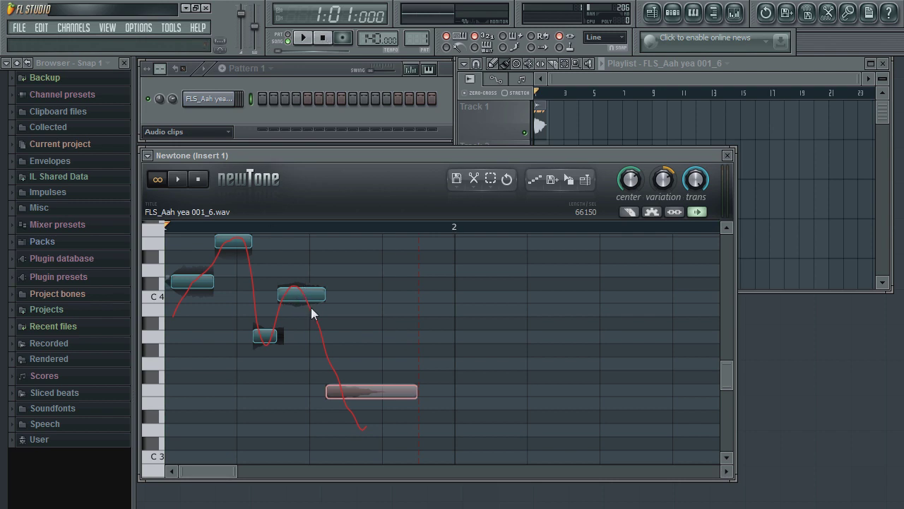
{"action": "left_click_drag", "start_coordinate": [235, 241], "coordinate": [235, 415]}
{"action": "left_click", "coordinate": [181, 181]}
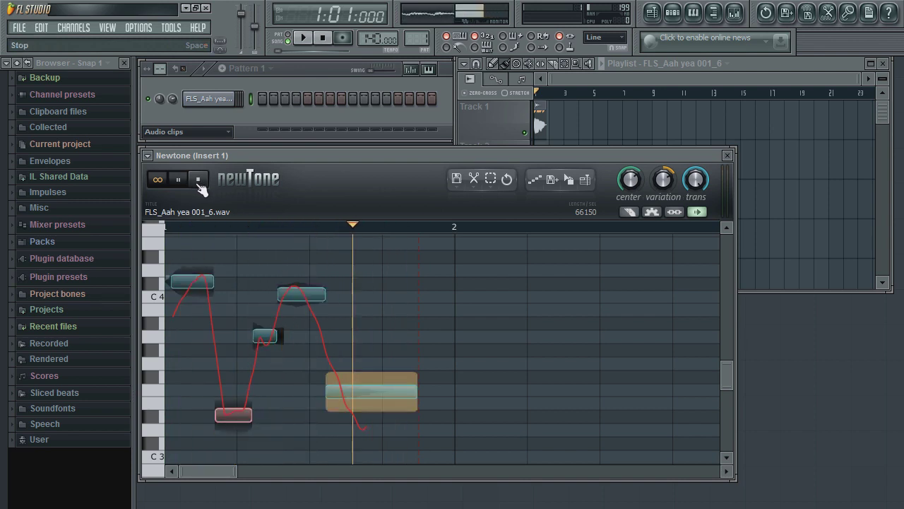
{"action": "left_click", "coordinate": [199, 179]}
Step: Raise the fourth note higher, preview it, and load the re-edited vocal into the sample channel
{"action": "left_click_drag", "start_coordinate": [301, 294], "coordinate": [297, 254]}
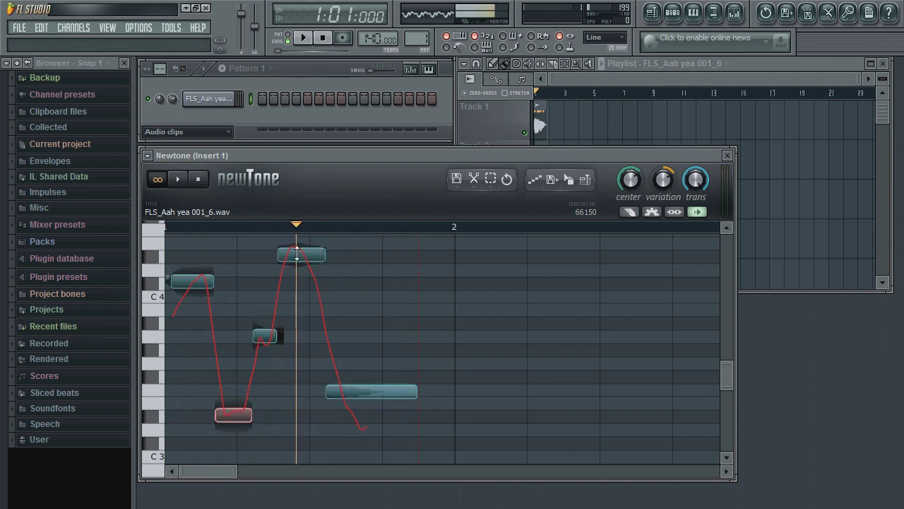
{"action": "left_click", "coordinate": [178, 179]}
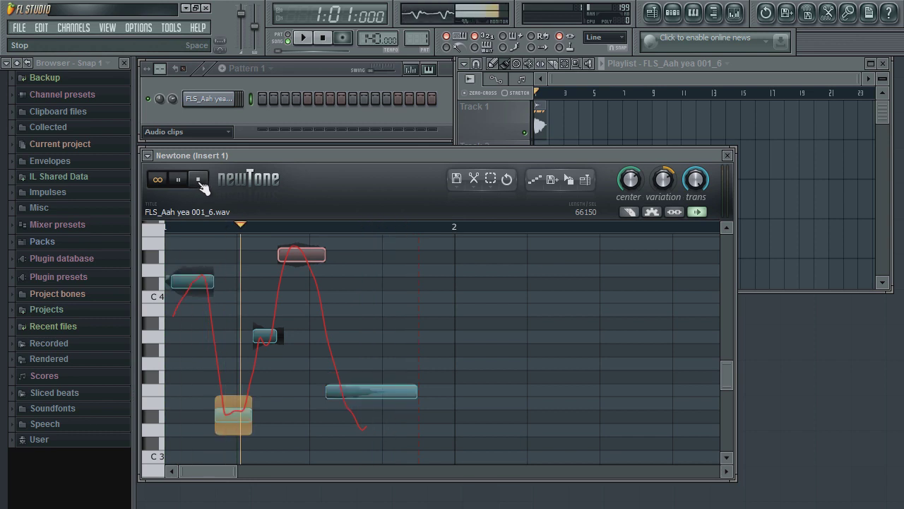
{"action": "left_click", "coordinate": [199, 180]}
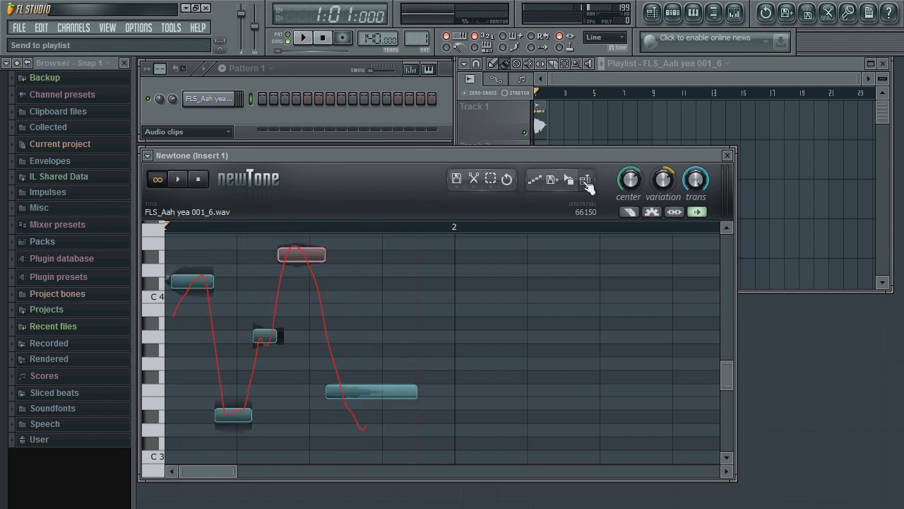
{"action": "left_click_drag", "start_coordinate": [568, 180], "coordinate": [232, 109]}
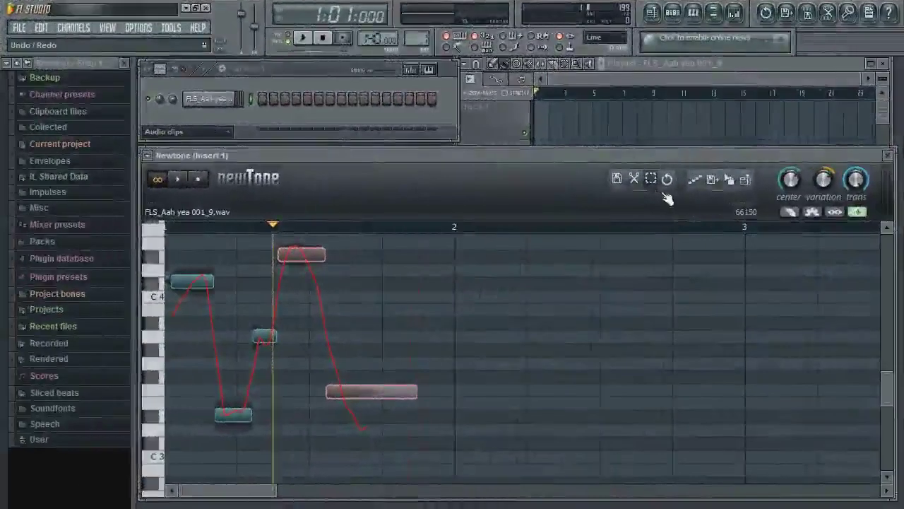
Step: Select the vocal span from 29434 to 66150 in NewTone and load it into the sample channel
{"action": "left_click", "coordinate": [652, 179]}
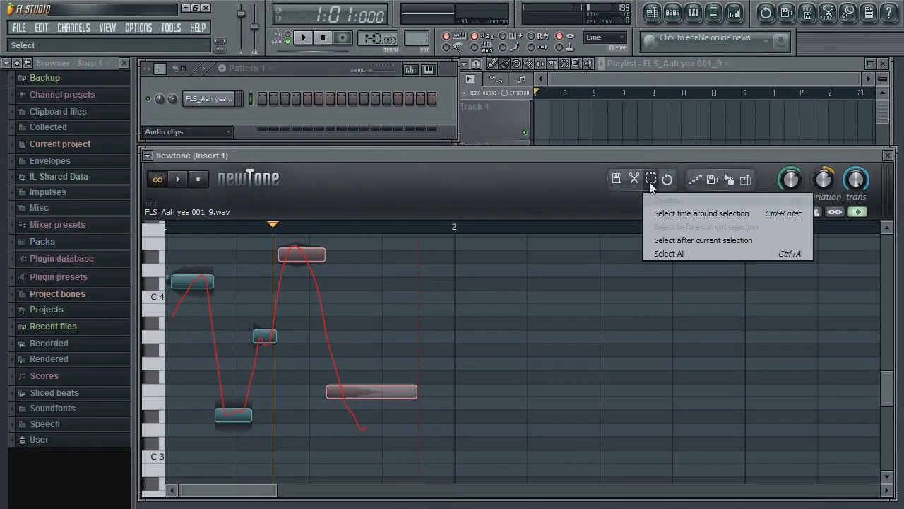
{"action": "left_click", "coordinate": [692, 214]}
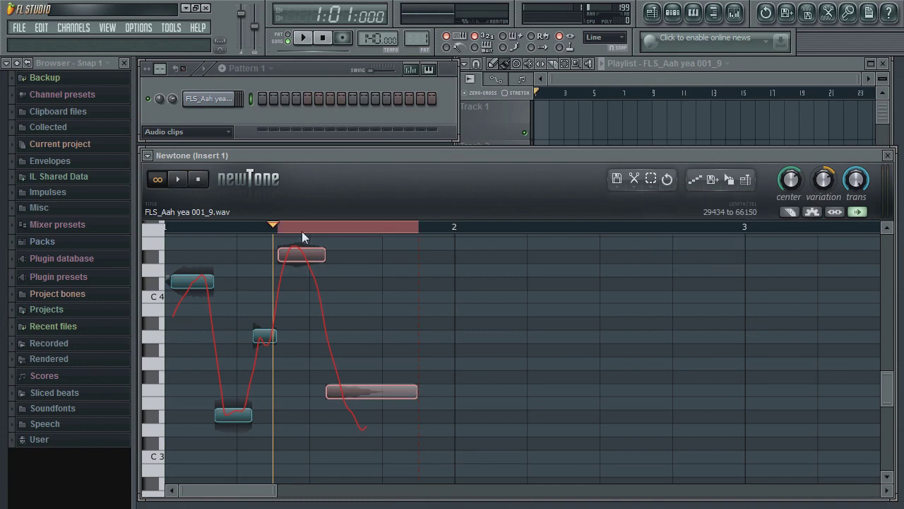
{"action": "left_click_drag", "start_coordinate": [731, 198], "coordinate": [220, 99]}
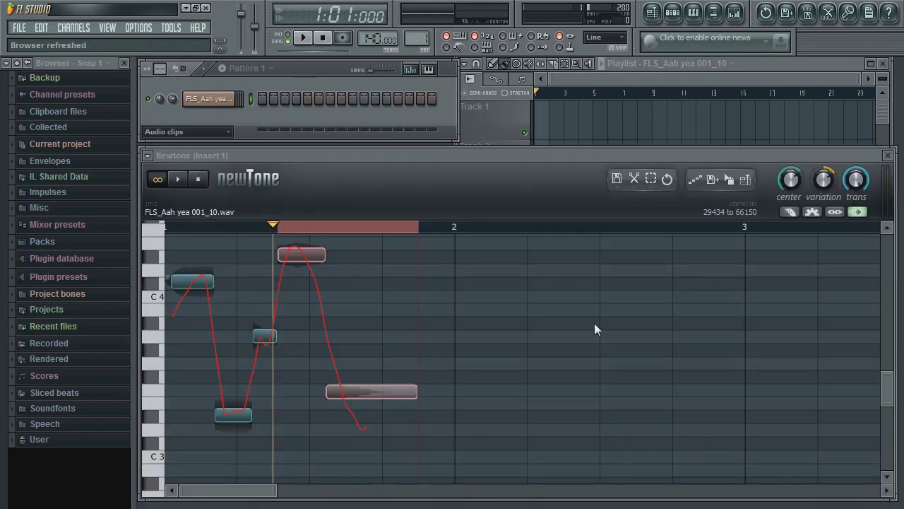
{"action": "left_click", "coordinate": [222, 108]}
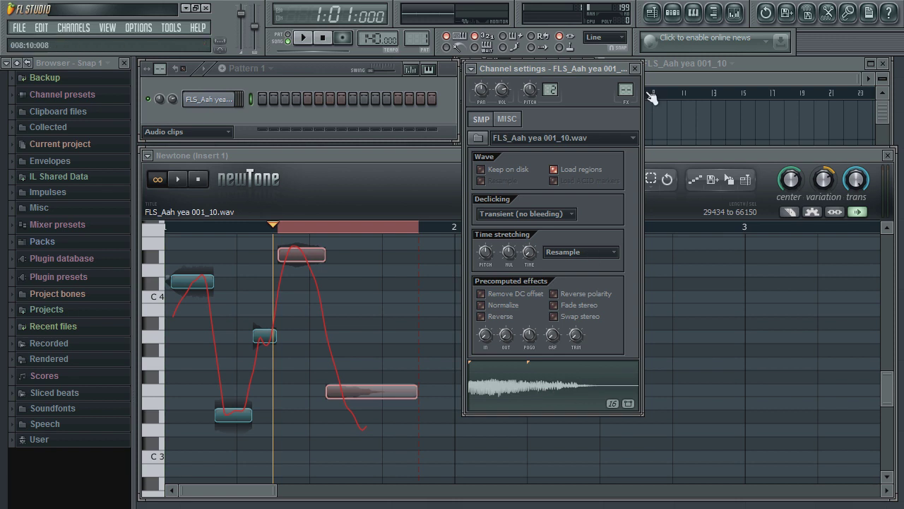
Step: Close Channel settings, enable Slave playback to host, and select all of the vocal in NewTone
{"action": "left_click", "coordinate": [635, 70]}
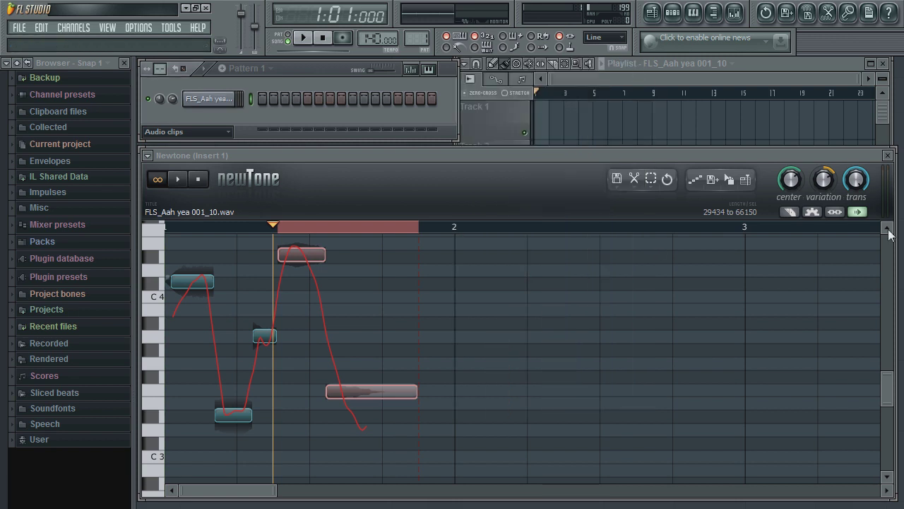
{"action": "left_click", "coordinate": [858, 213]}
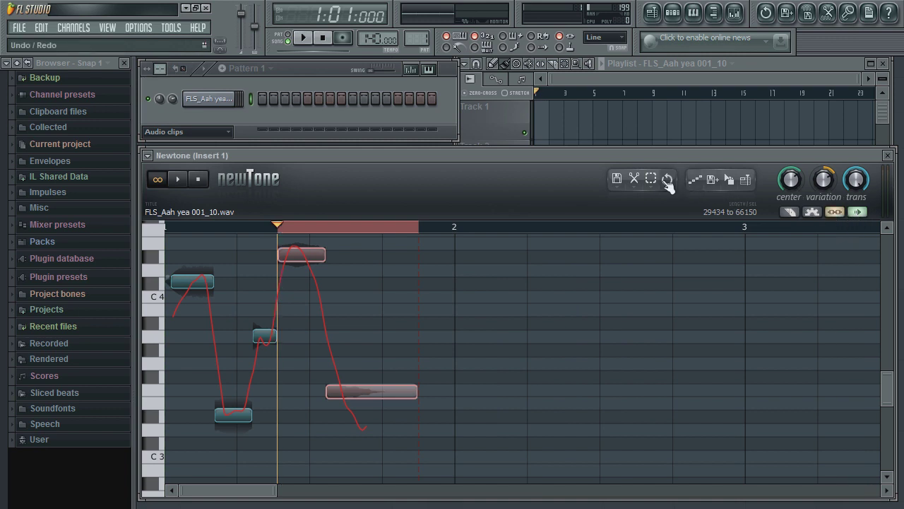
{"action": "left_click", "coordinate": [652, 180]}
{"action": "left_click", "coordinate": [664, 254]}
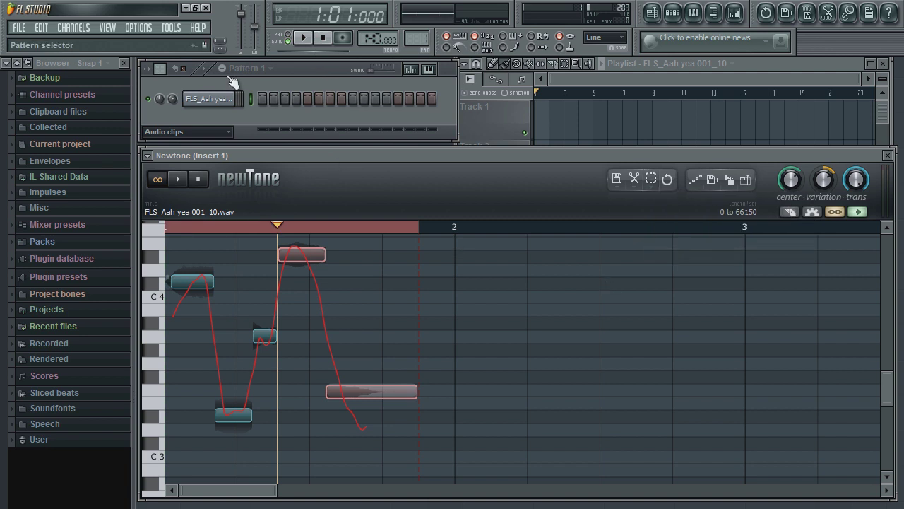
Step: Preview the whole vocal in NewTone, then play and stop the song
{"action": "left_click", "coordinate": [177, 179]}
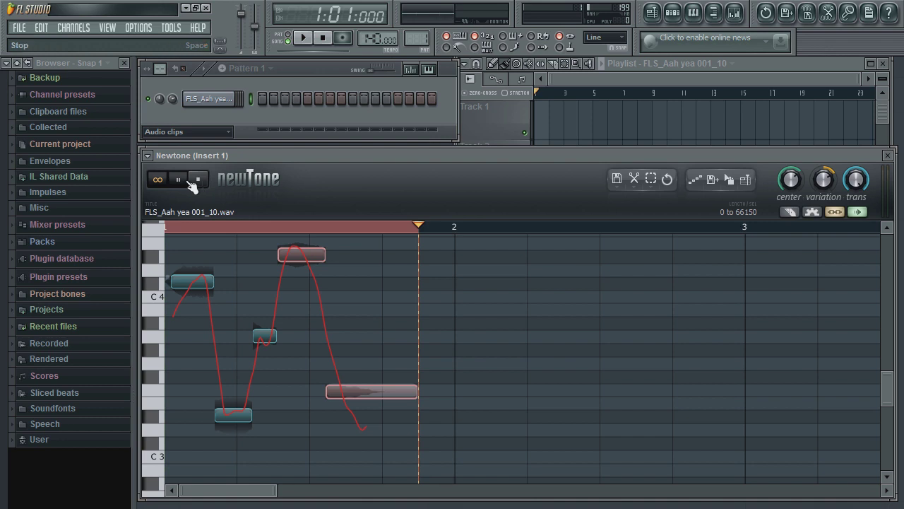
{"action": "left_click", "coordinate": [302, 38]}
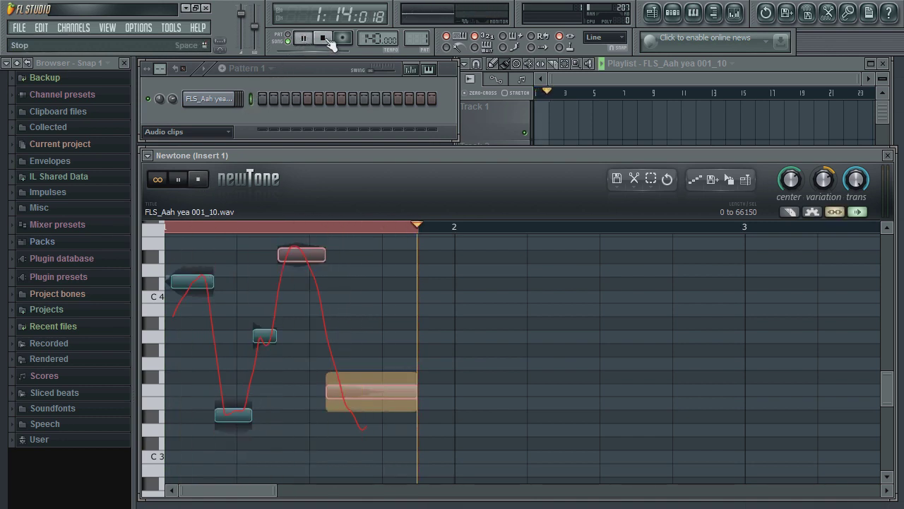
{"action": "left_click", "coordinate": [328, 41]}
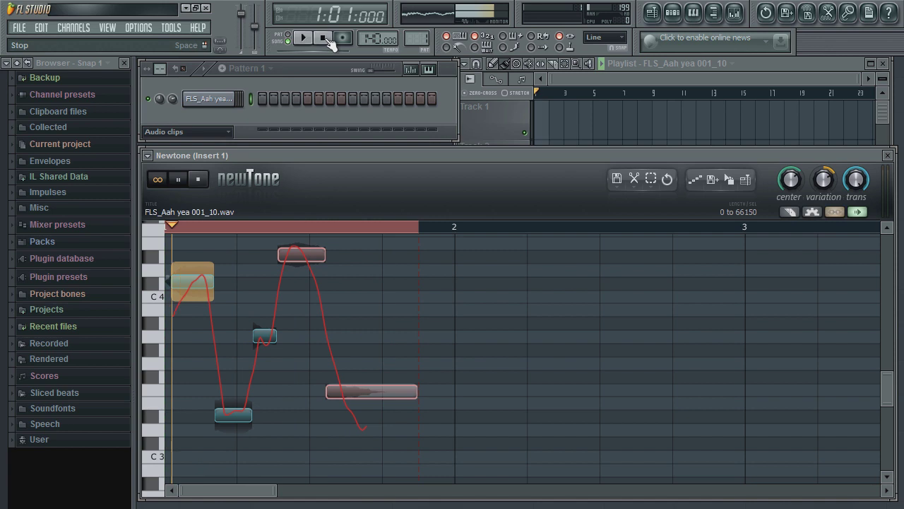